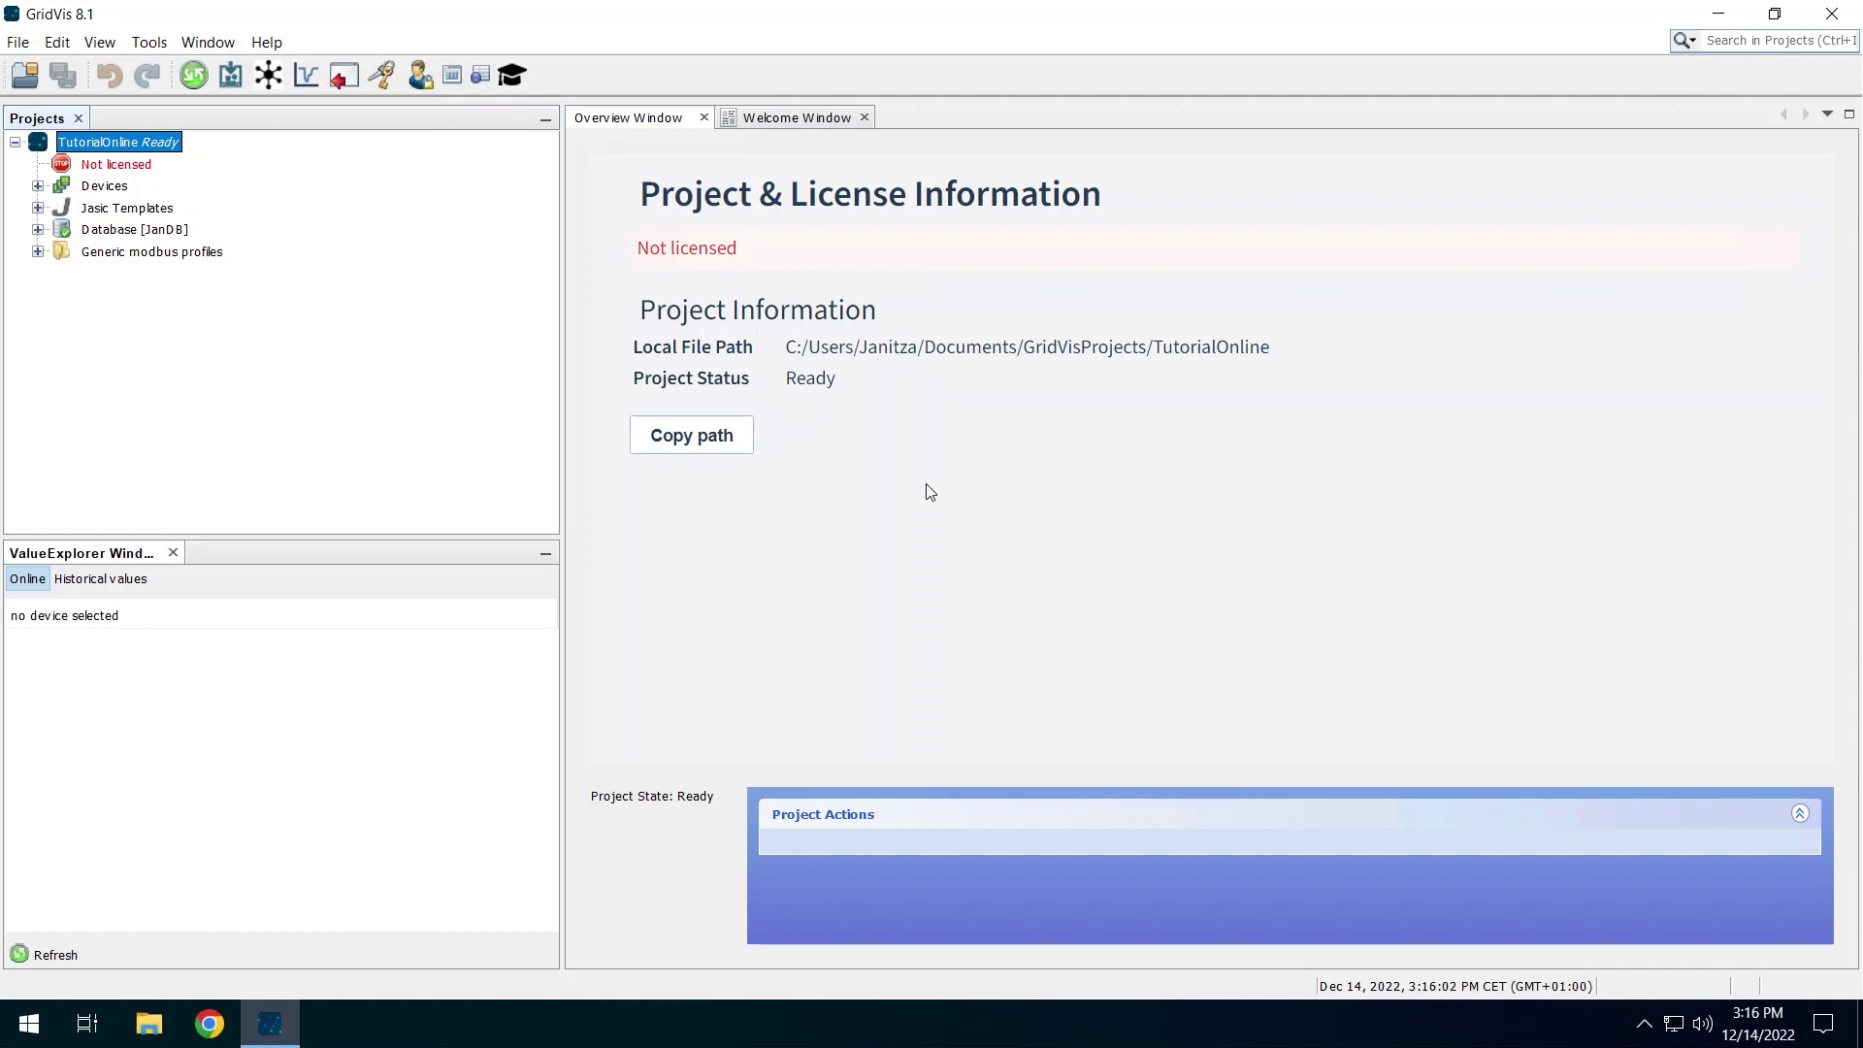
right_click(153, 150)
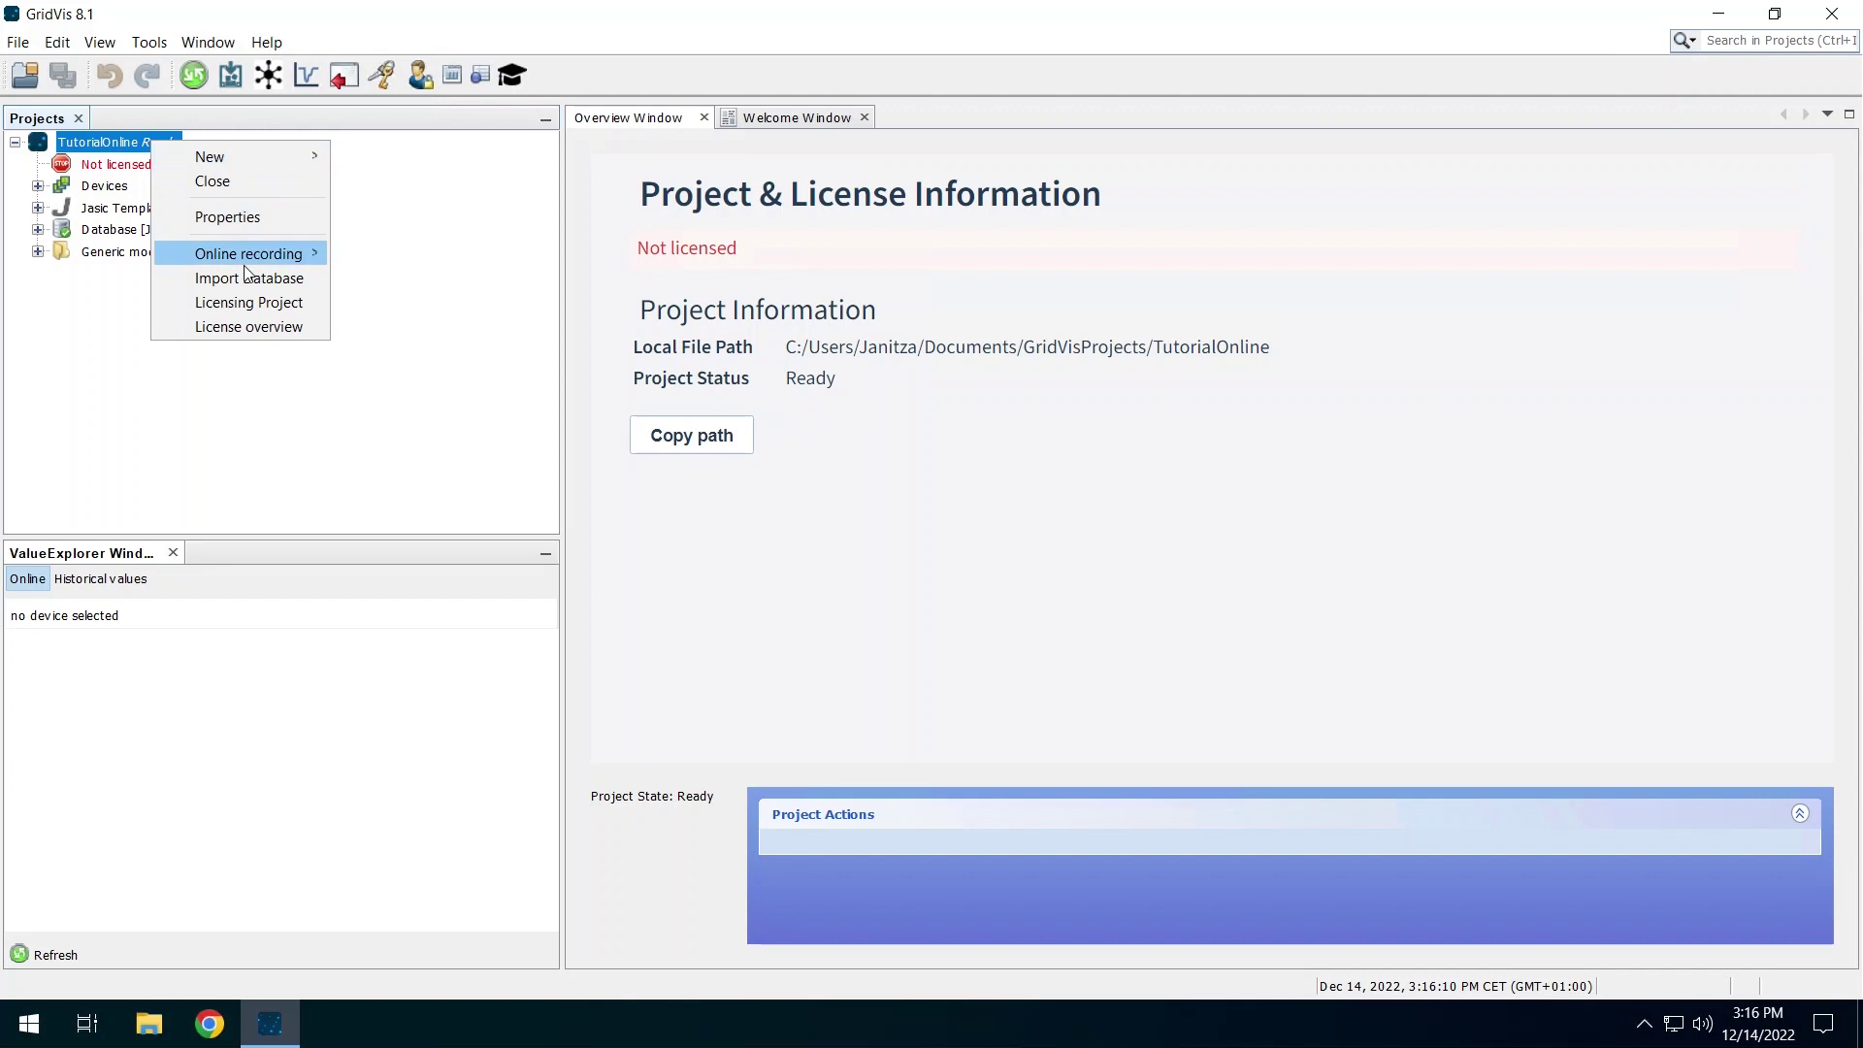
left_click(245, 303)
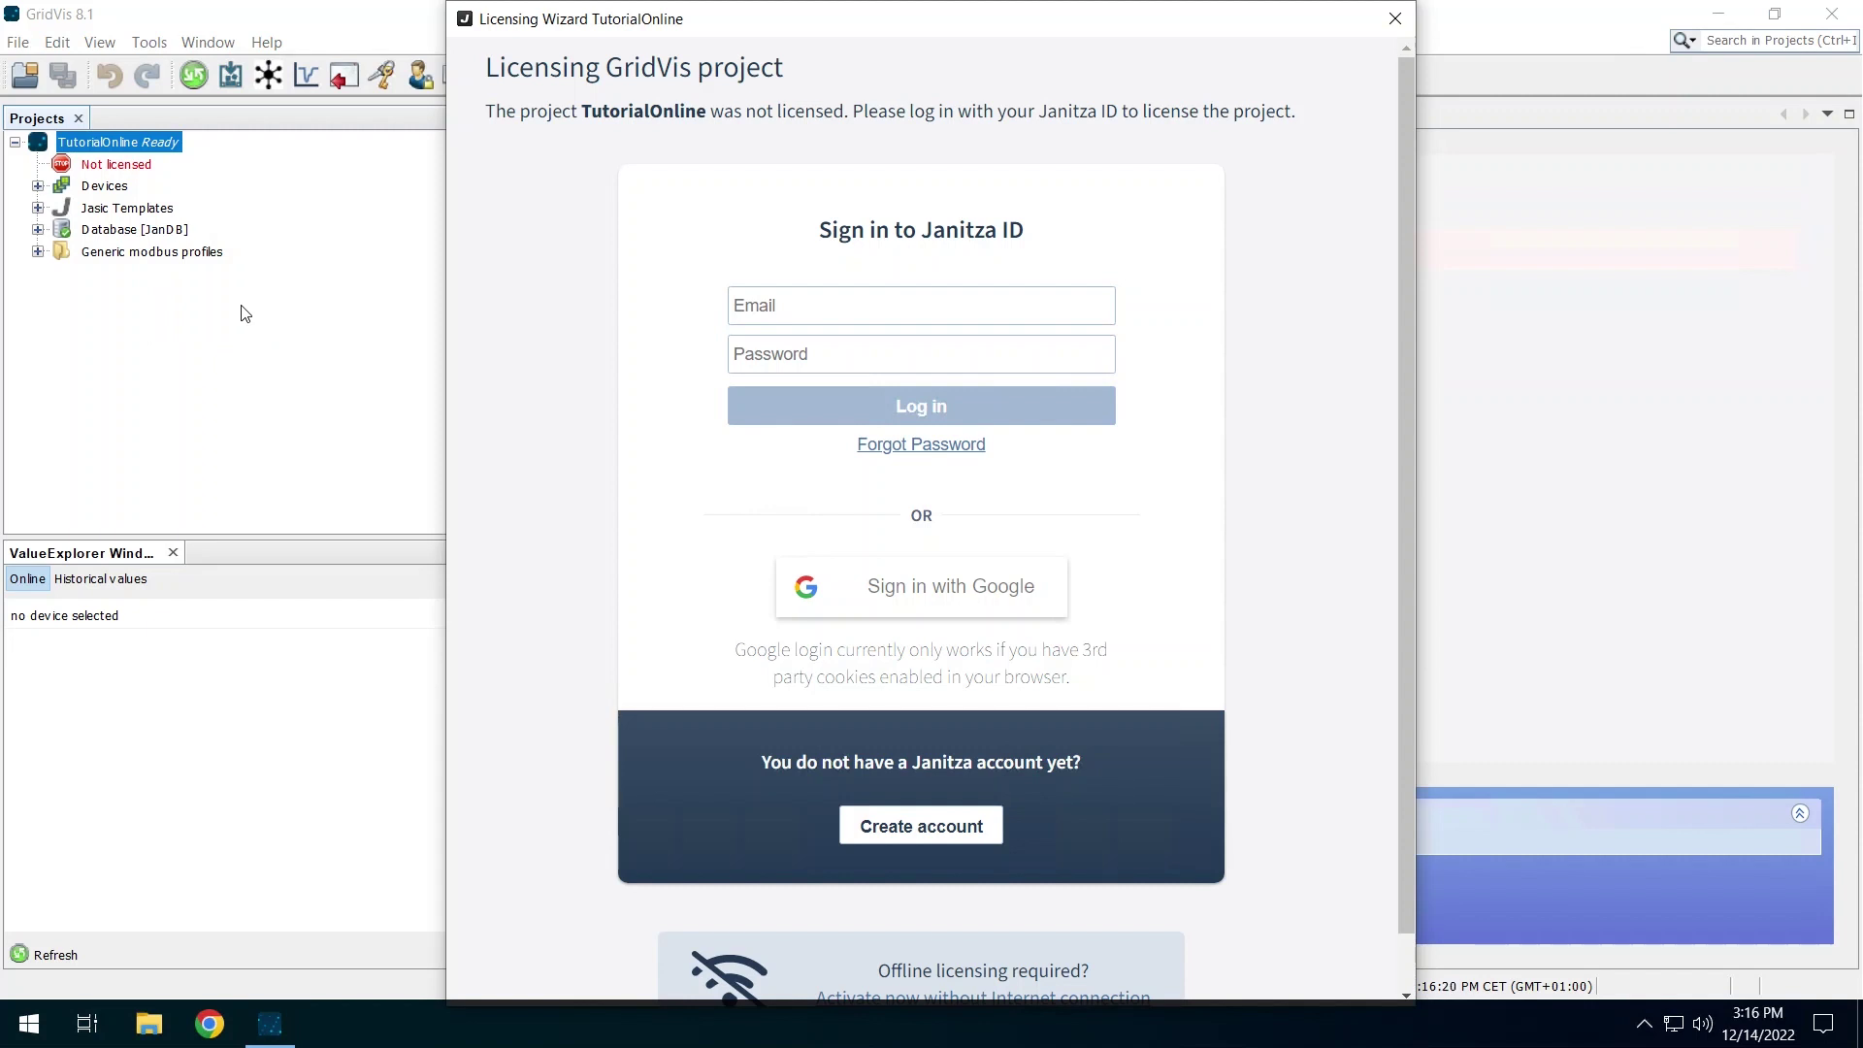
left_click(760, 297)
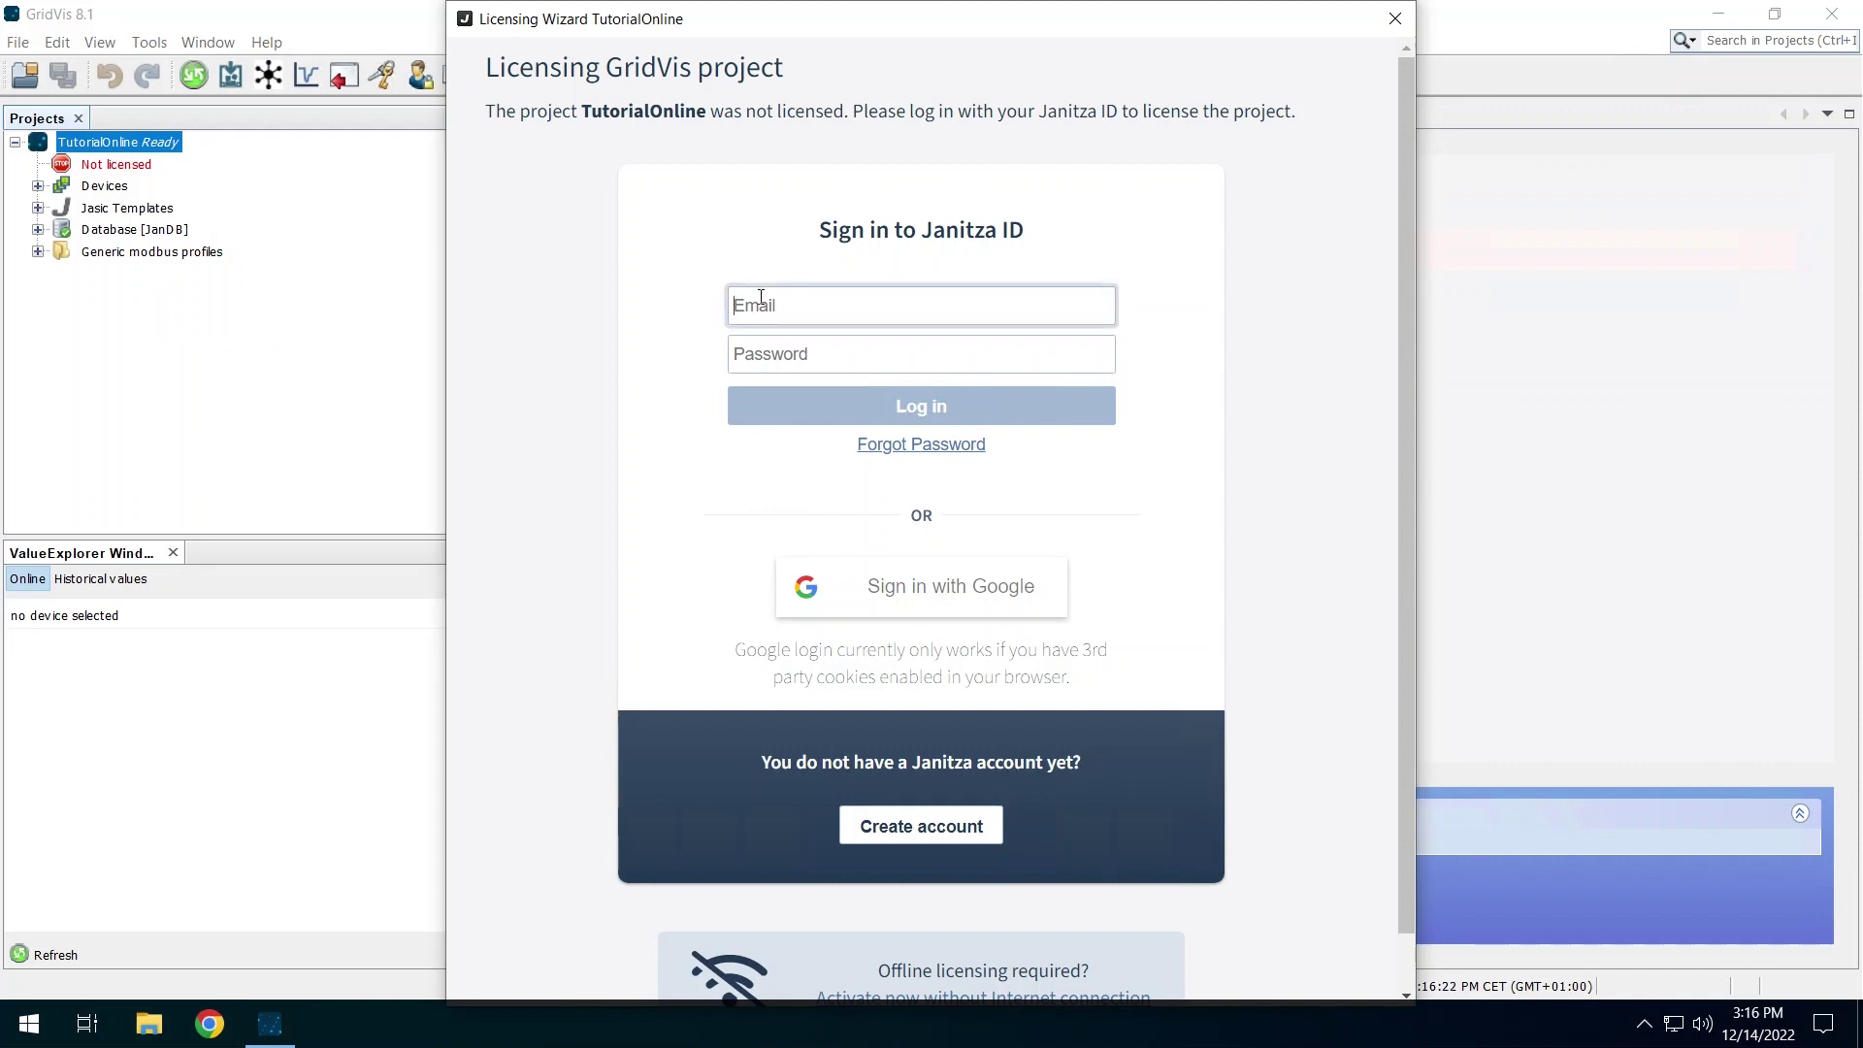
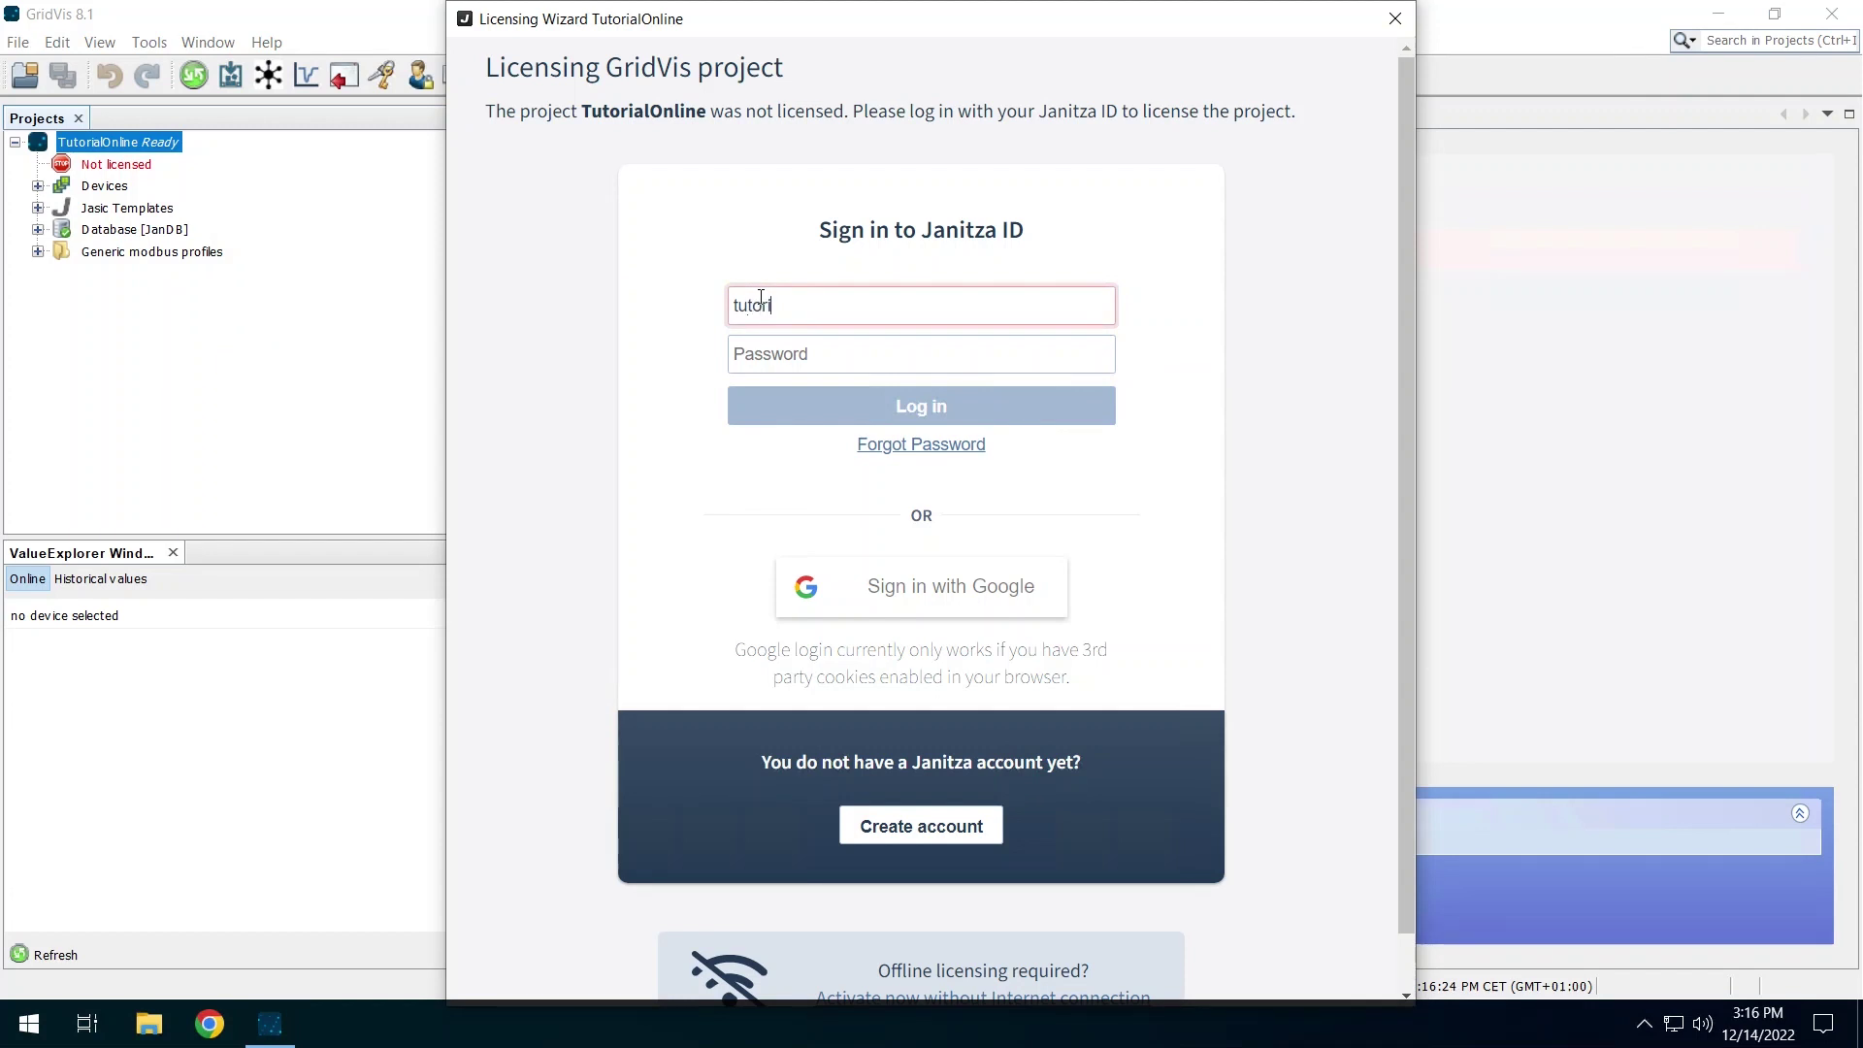
left_click(802, 353)
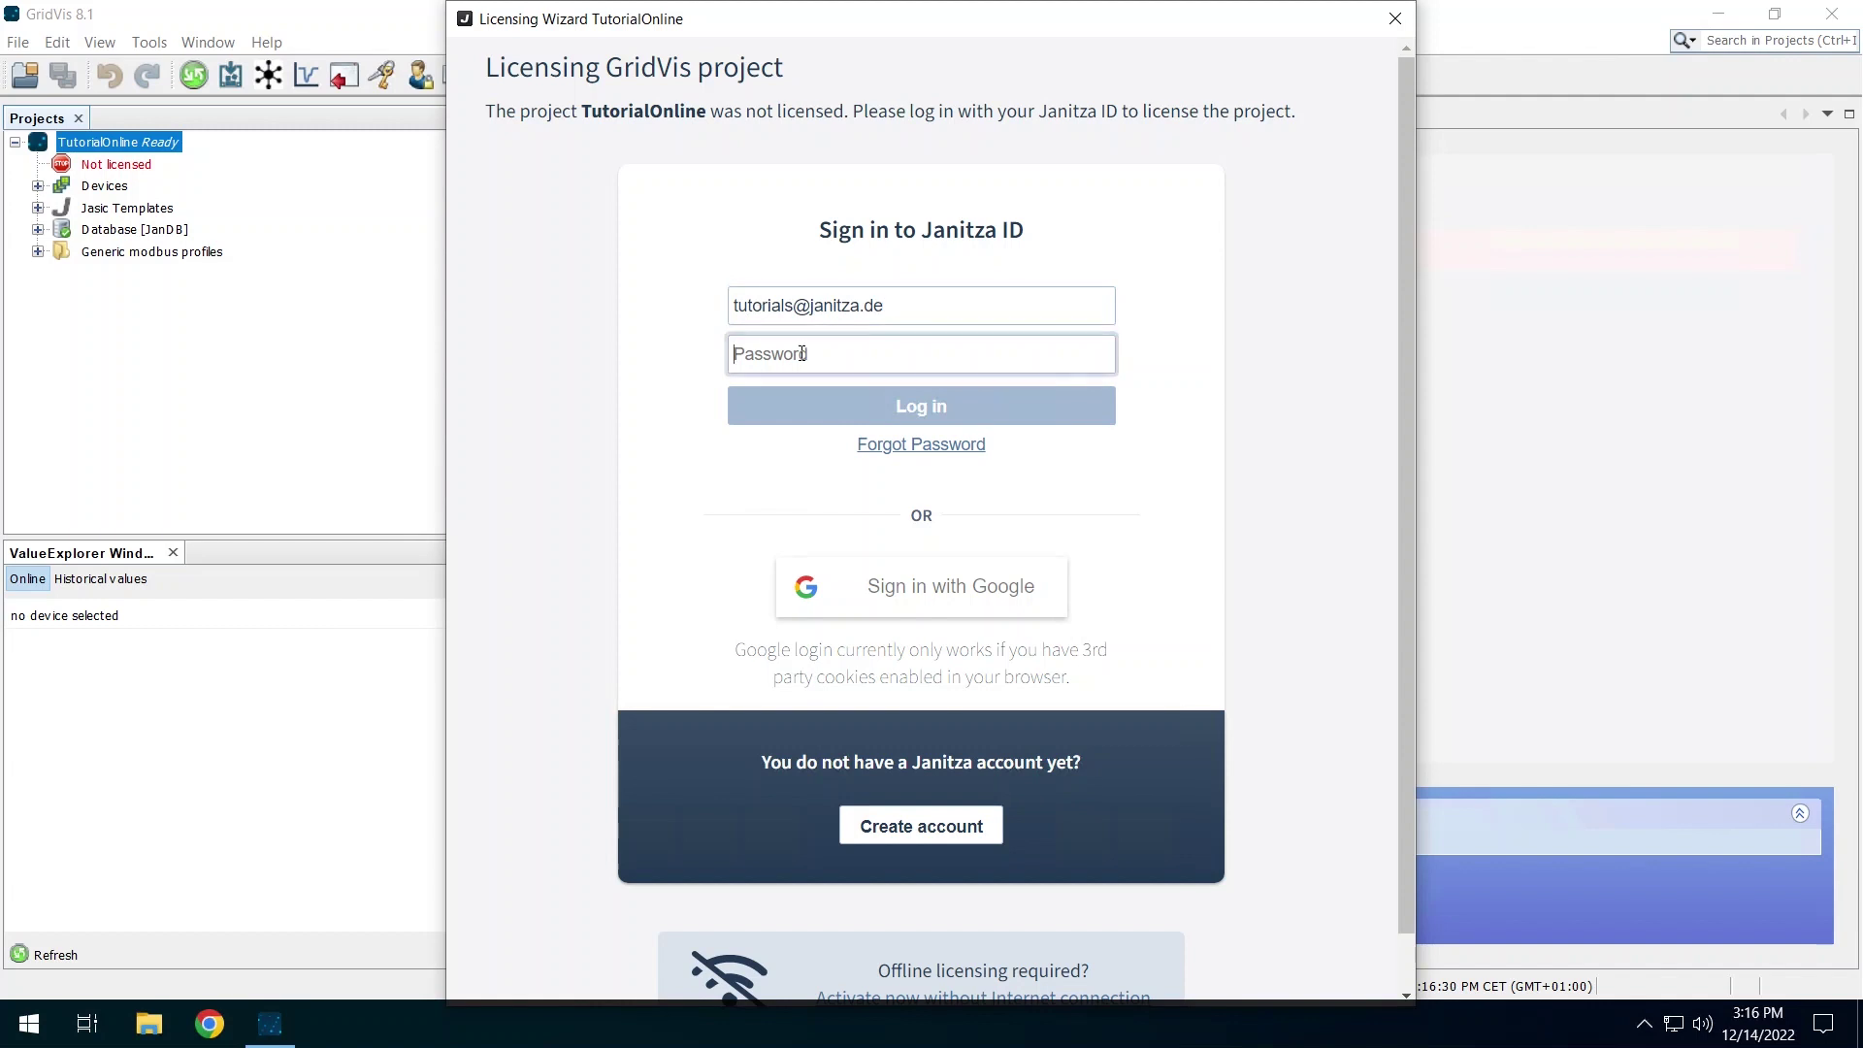
type("•")
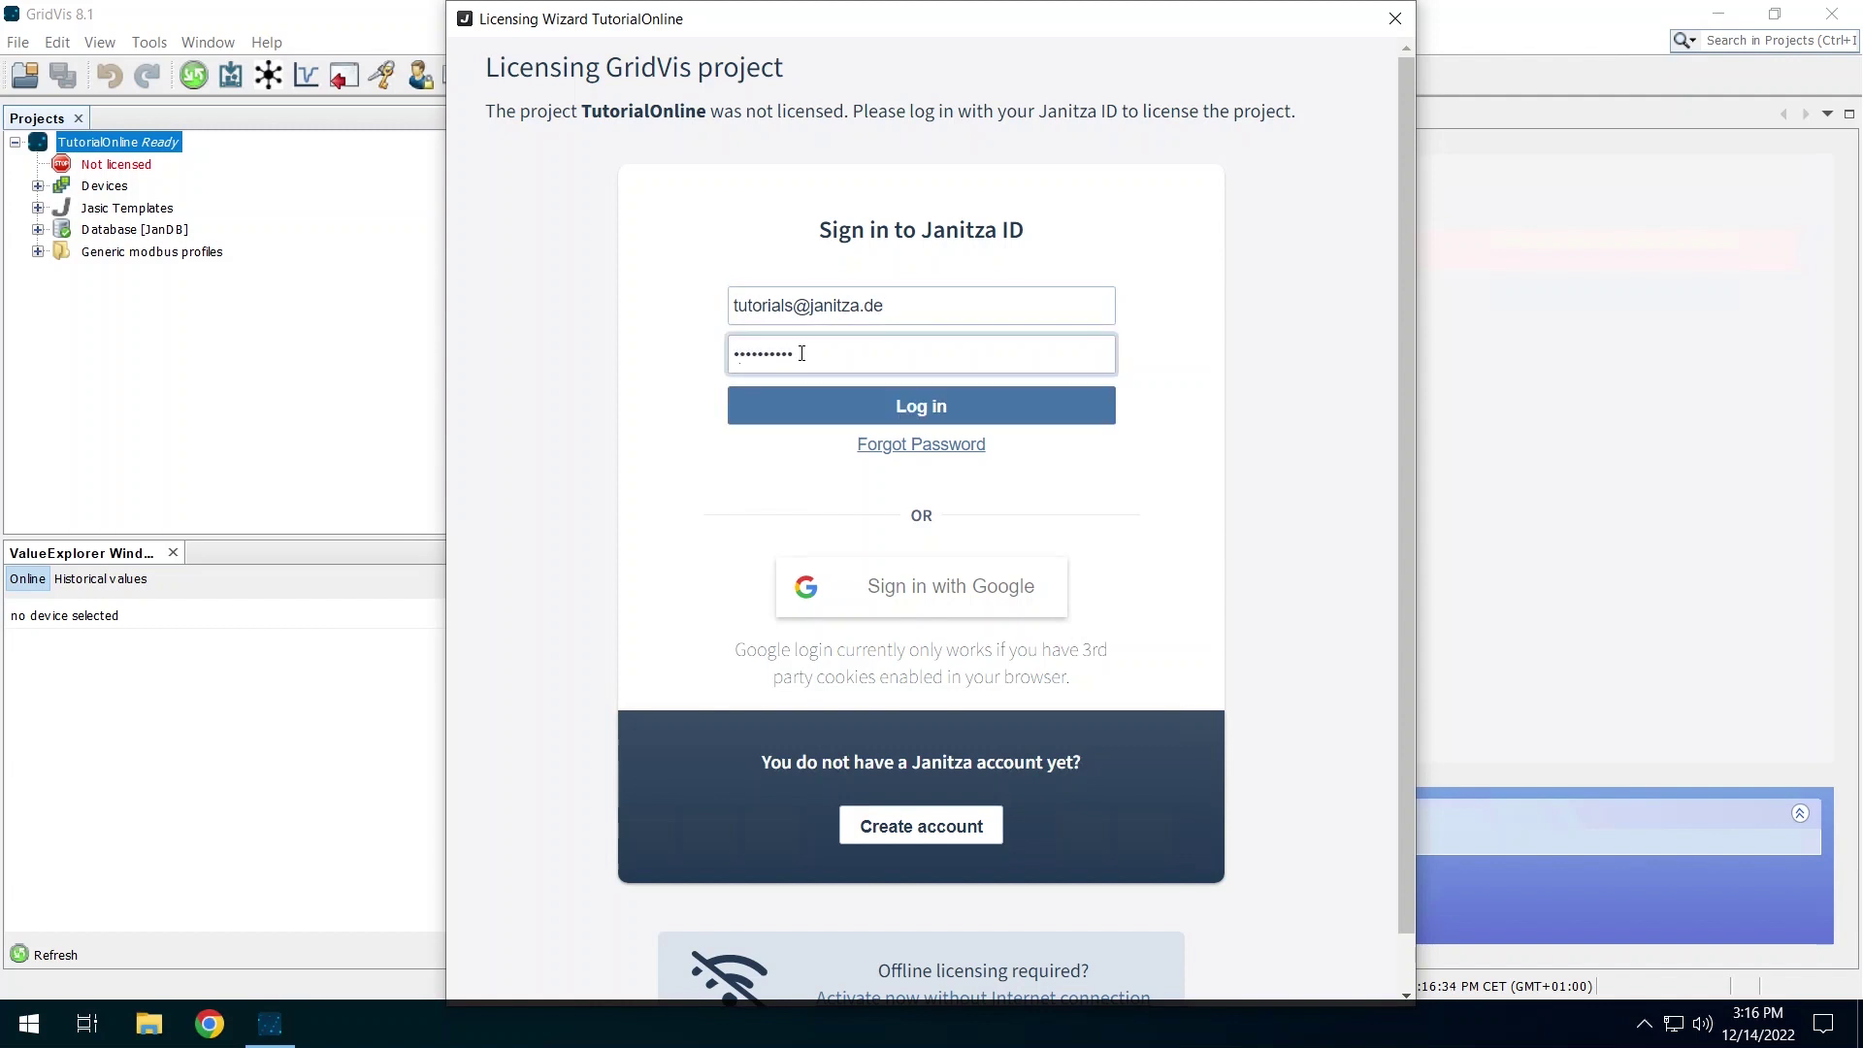
left_click(803, 396)
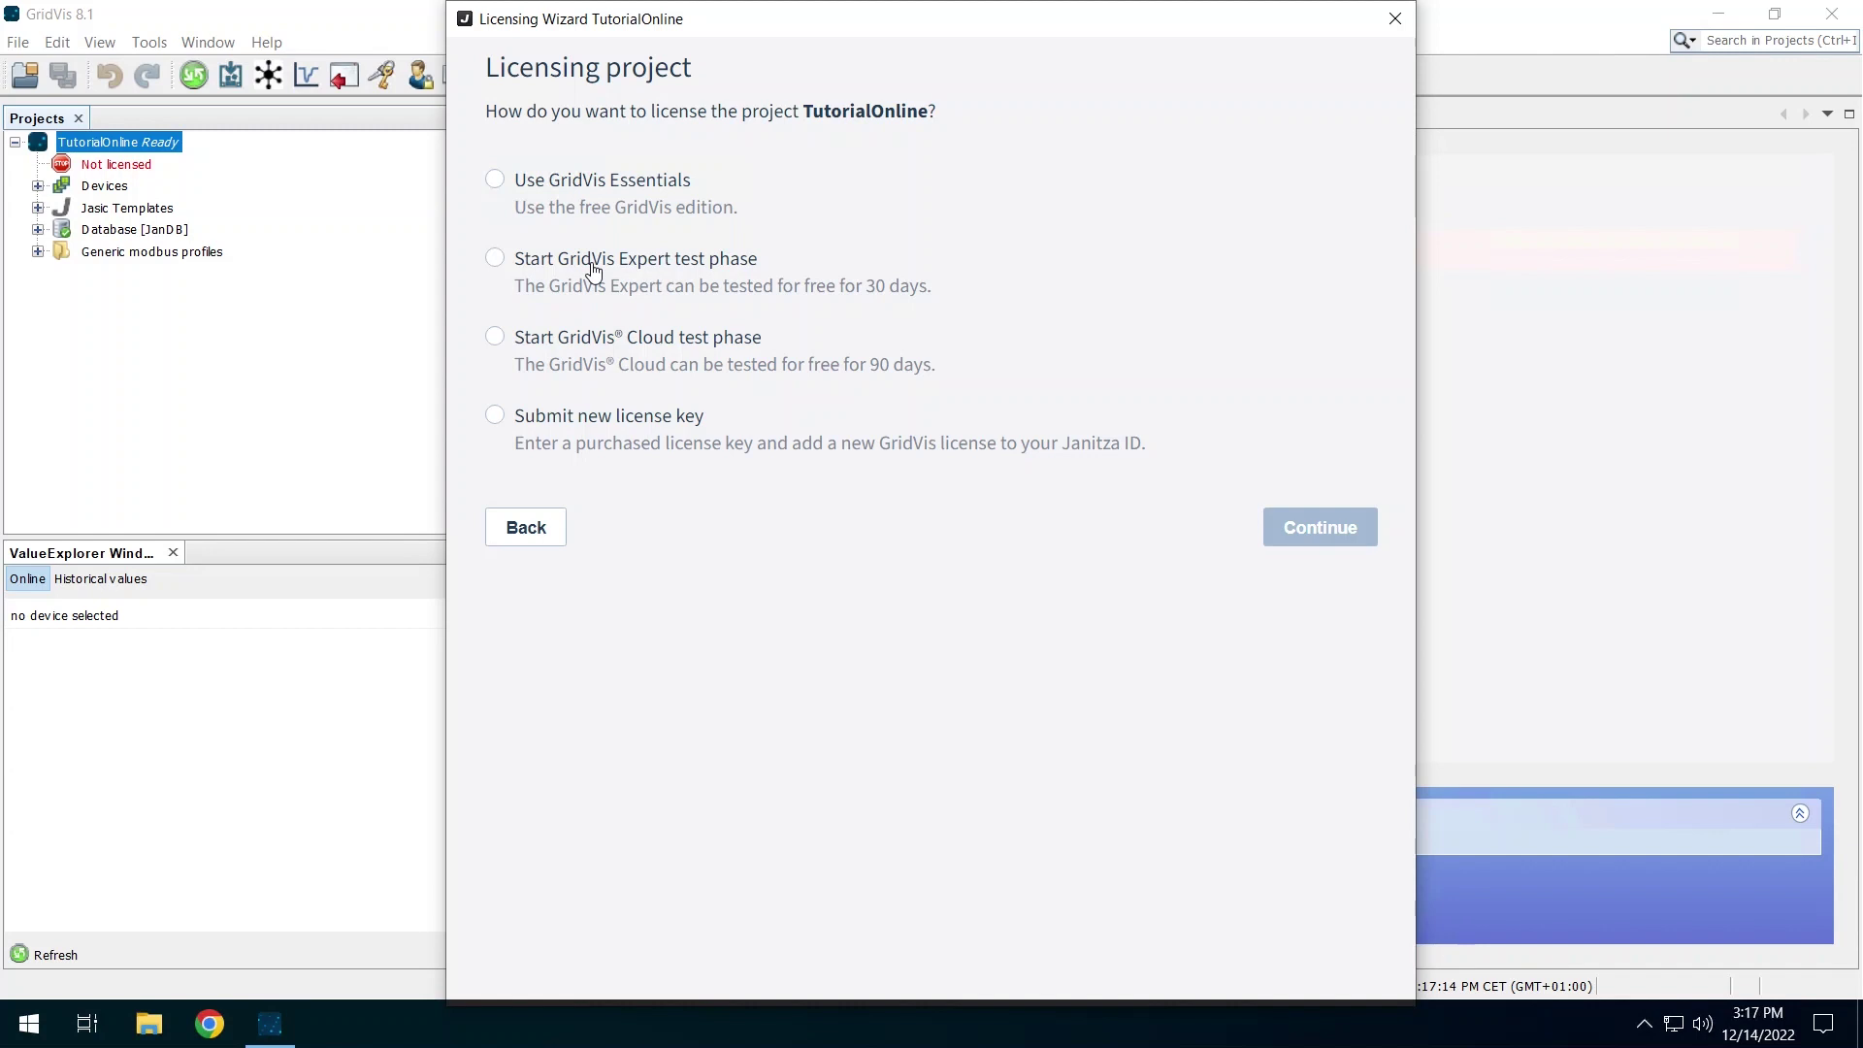
left_click(596, 423)
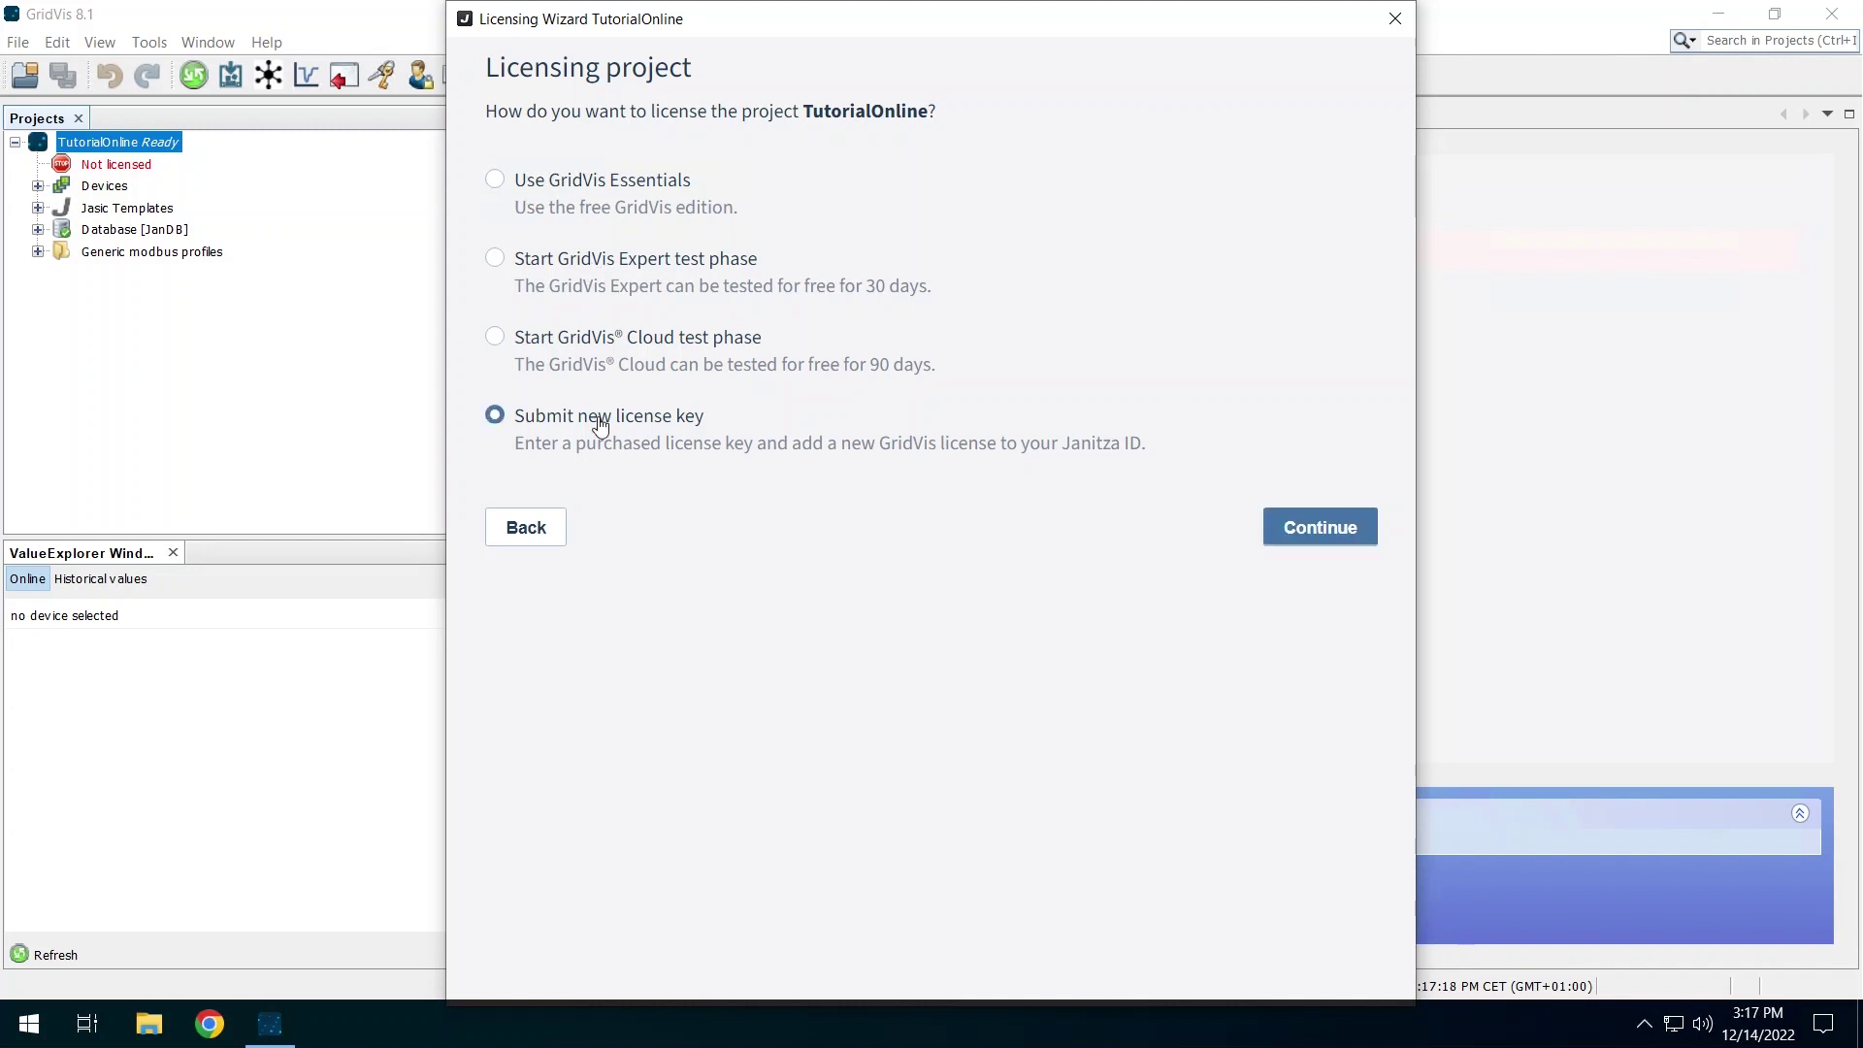
left_click(1337, 517)
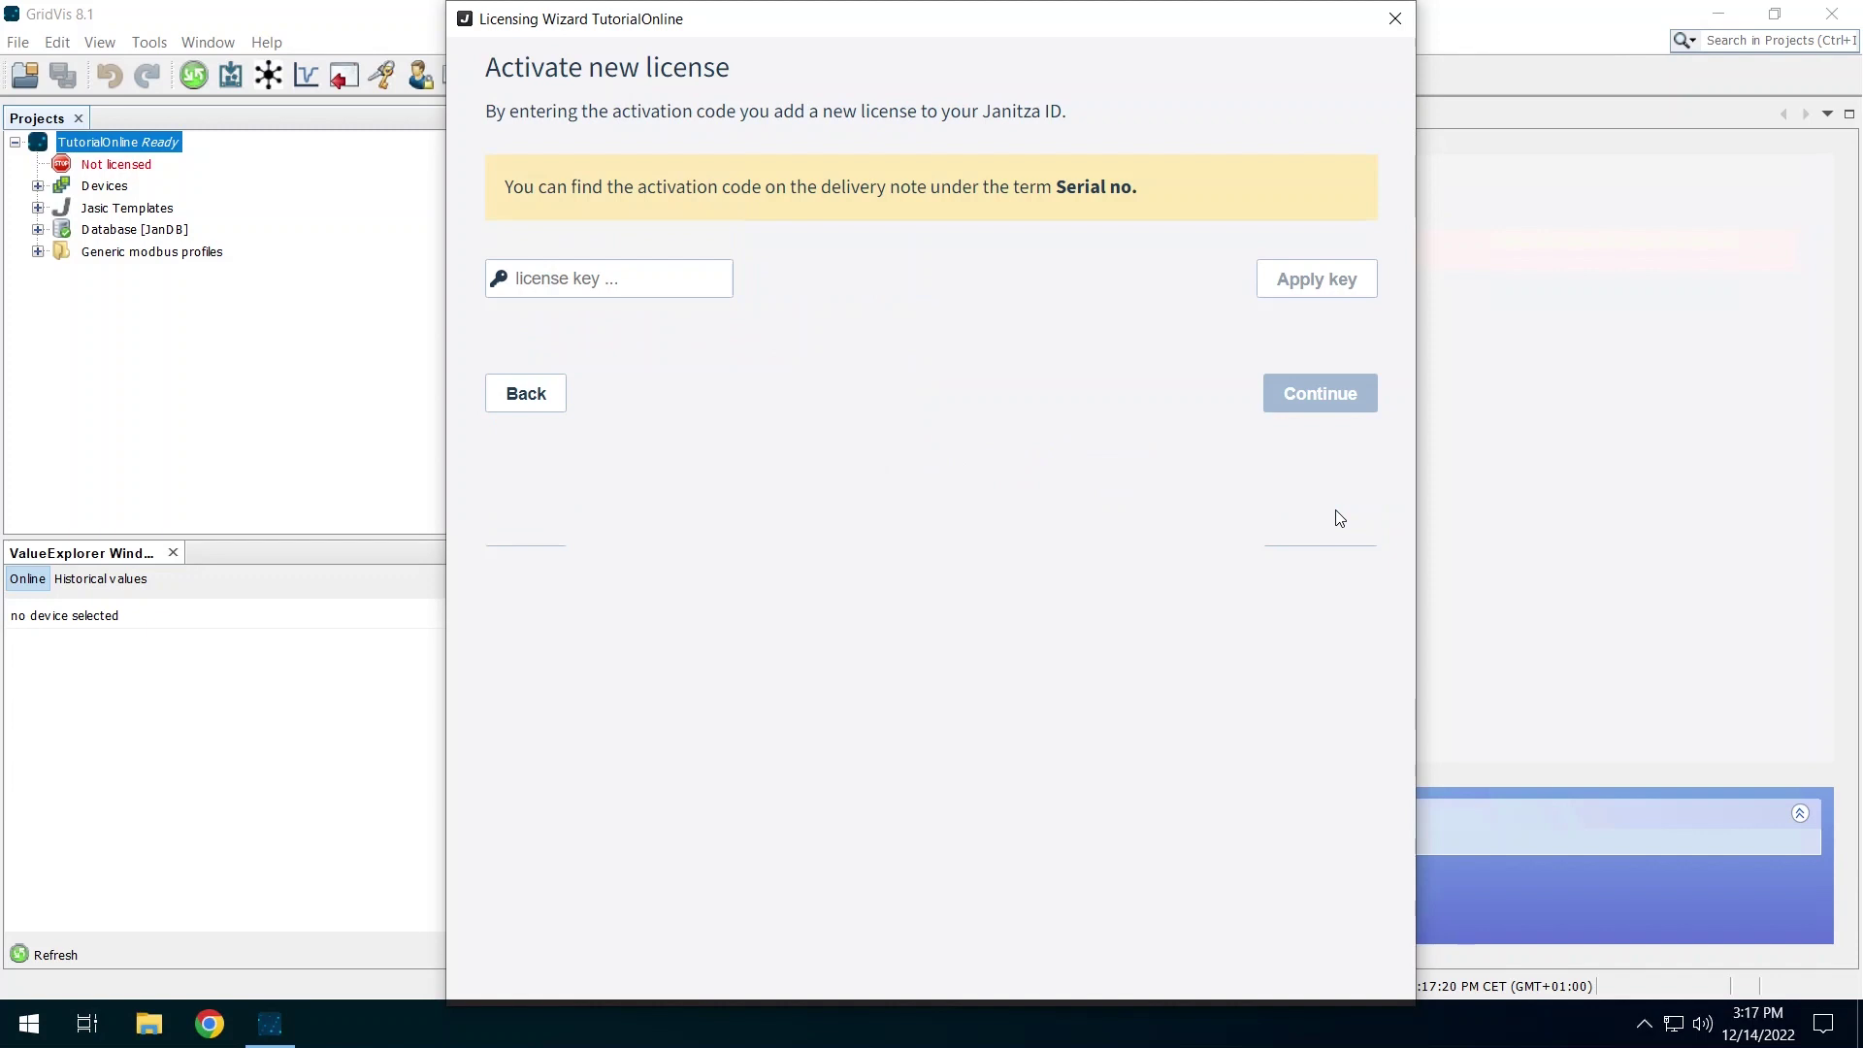
left_click(713, 284)
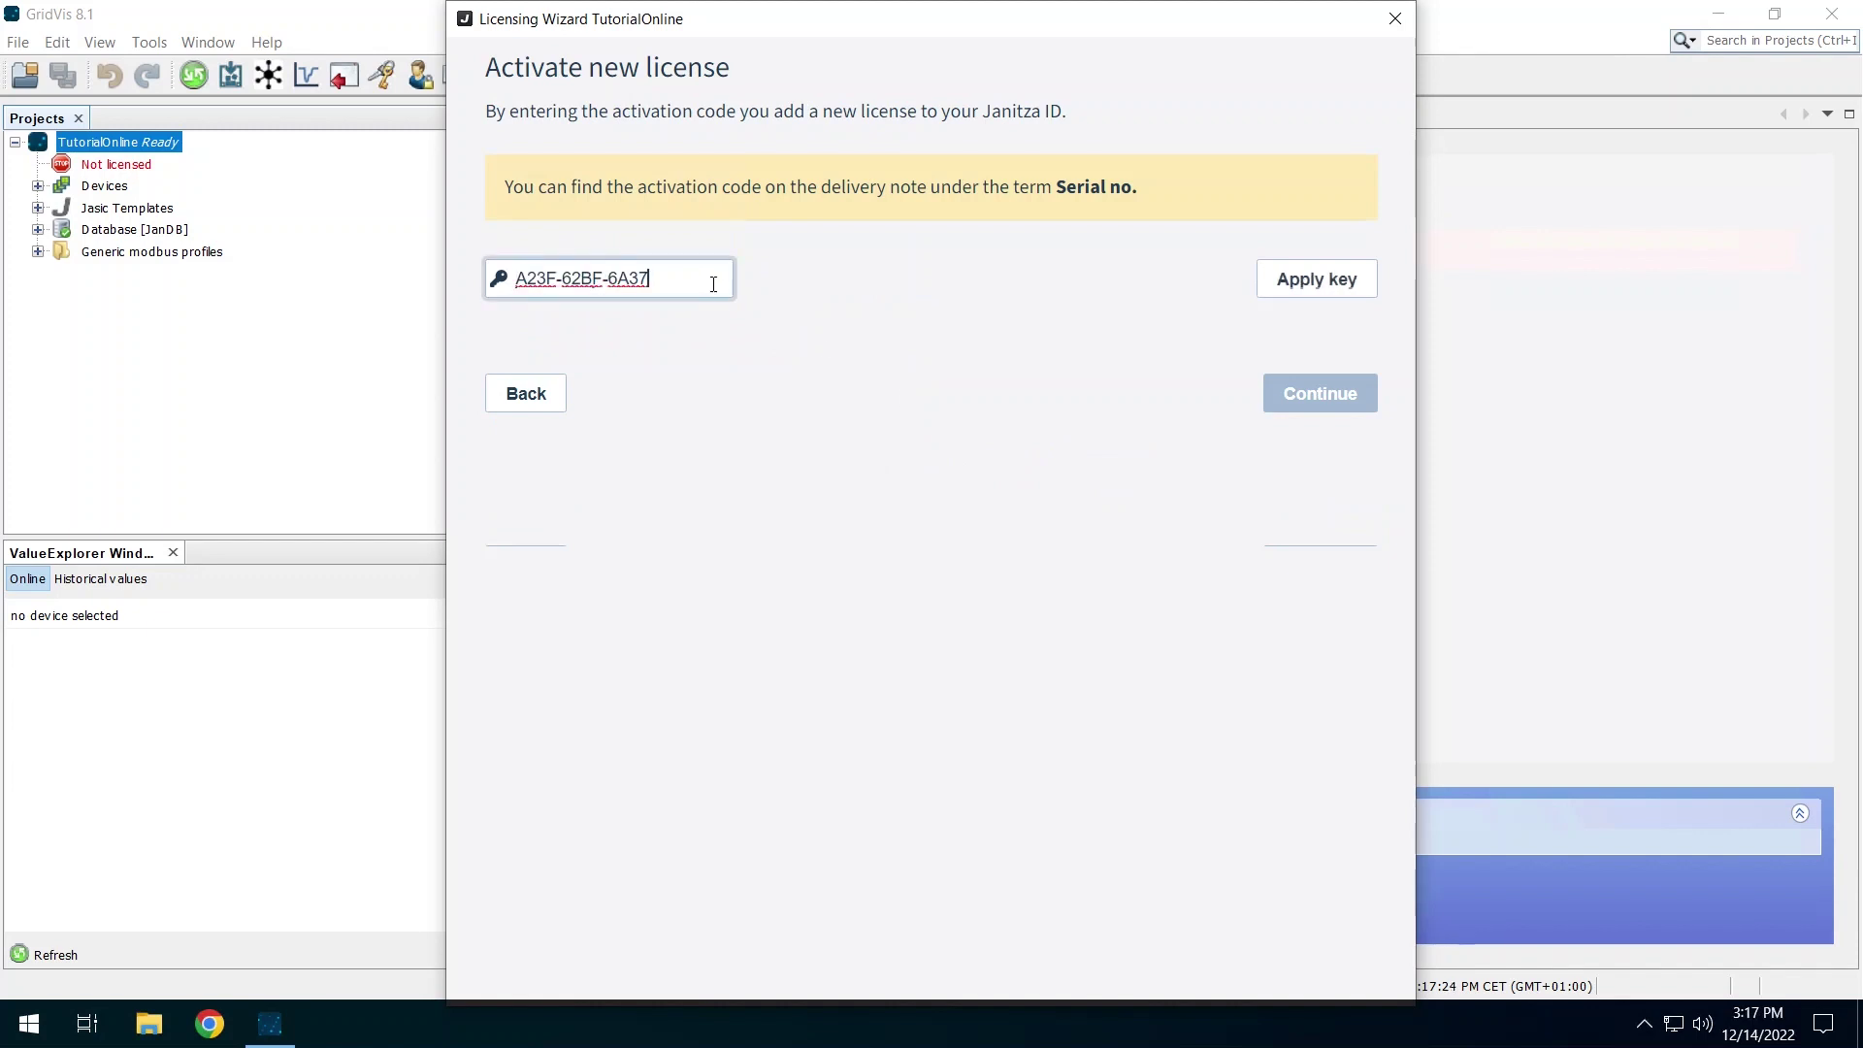
left_click(1329, 290)
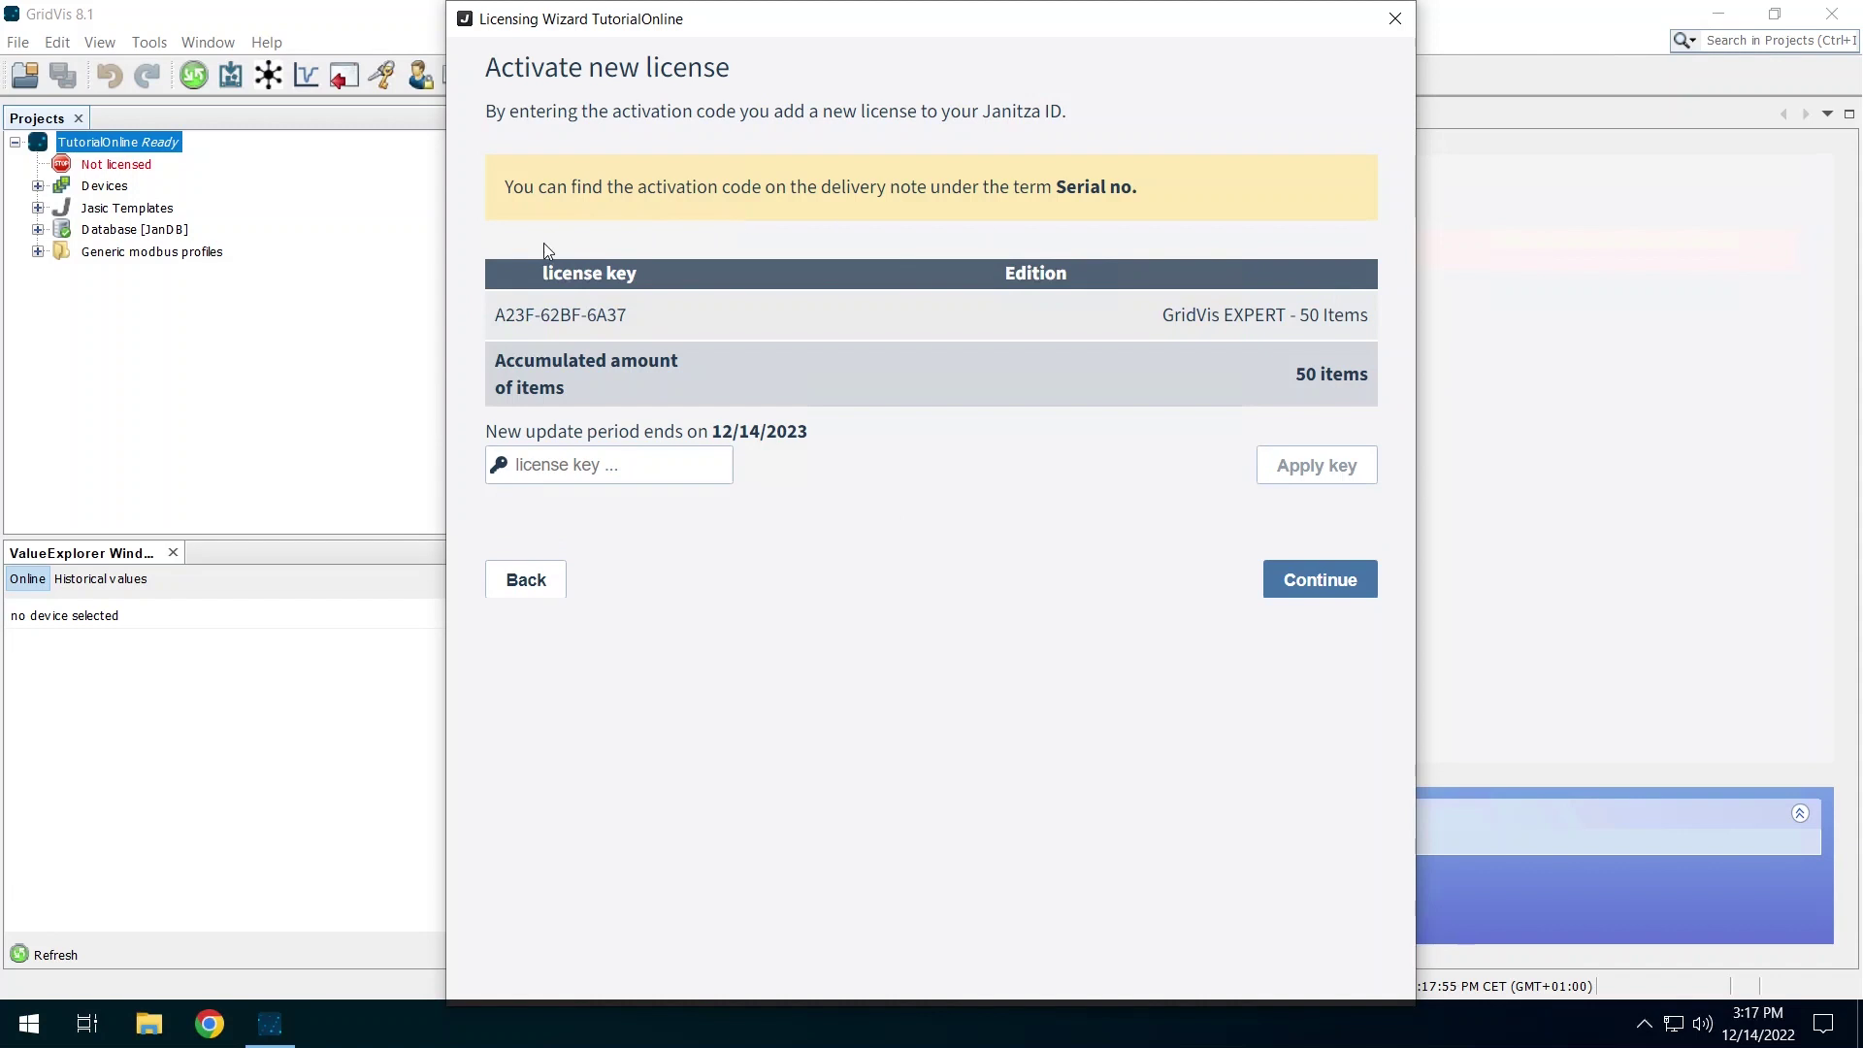
Step: Name the new license 'Tutorial' and activate TutorialOnline as Expert edition
left_click(1295, 590)
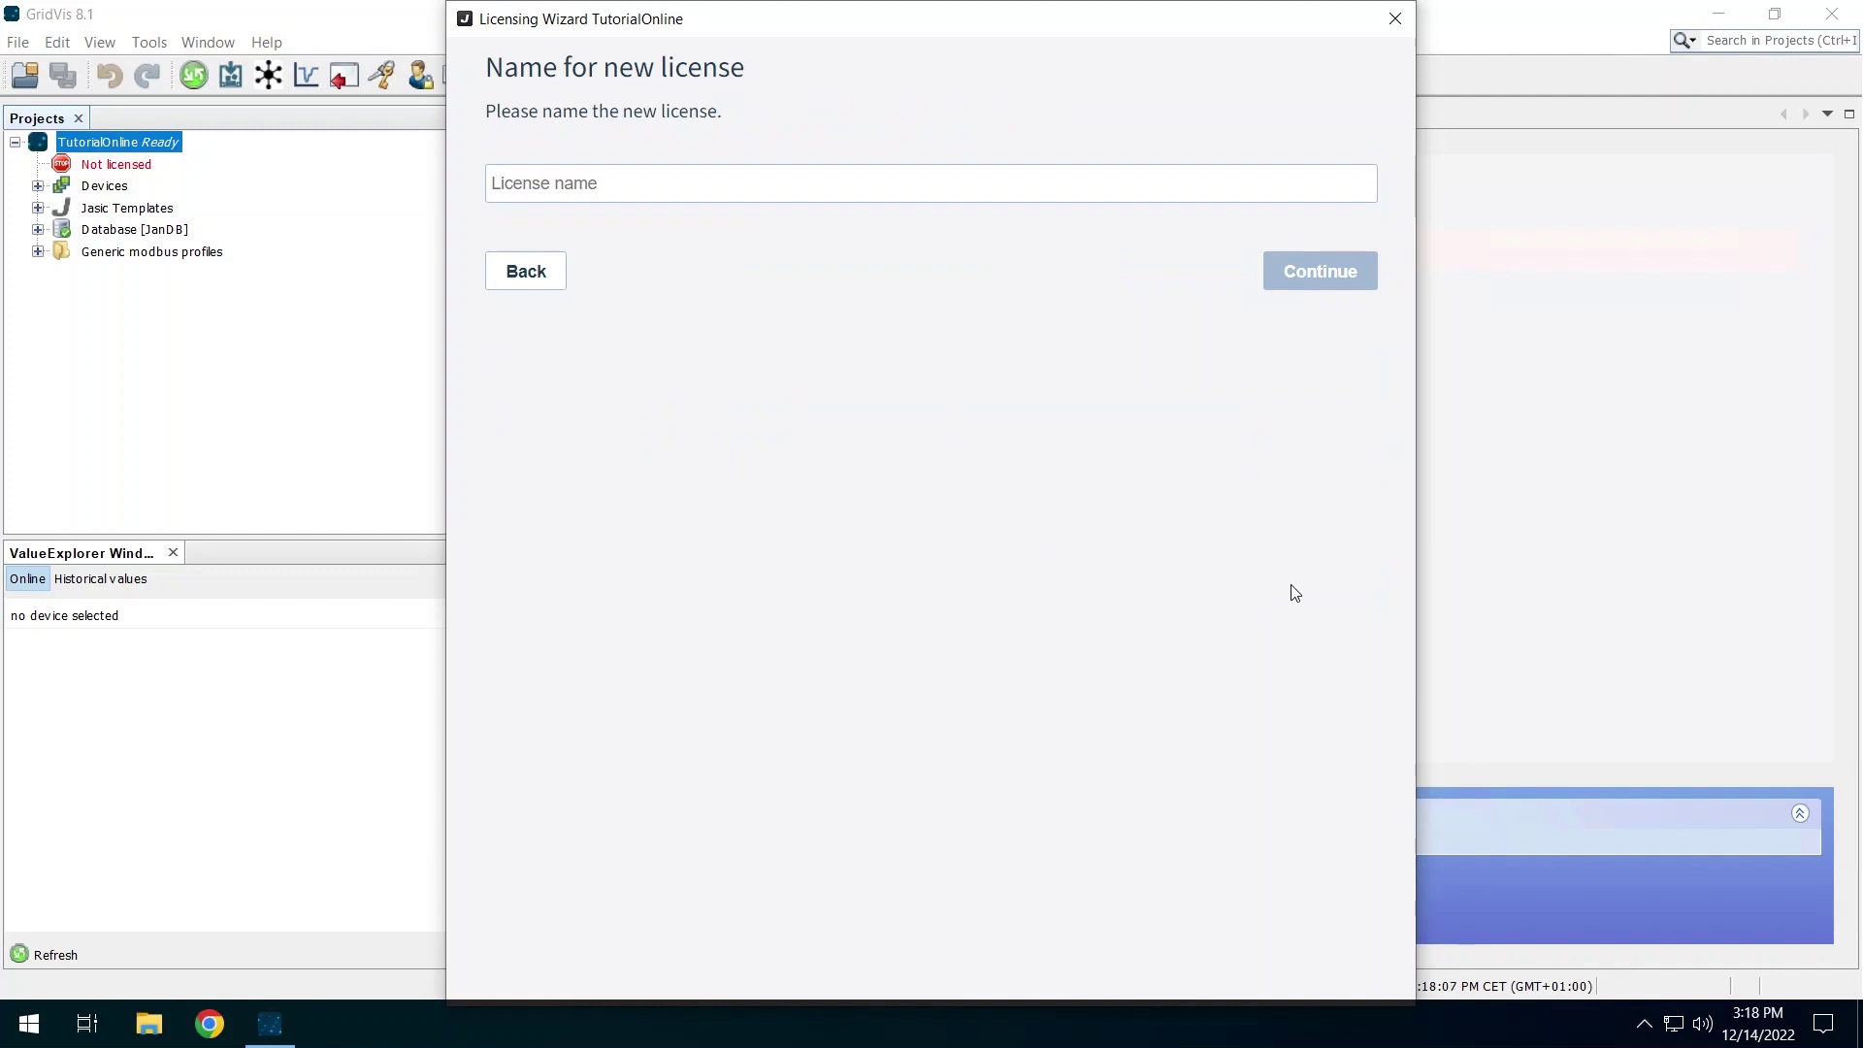
left_click(1112, 191)
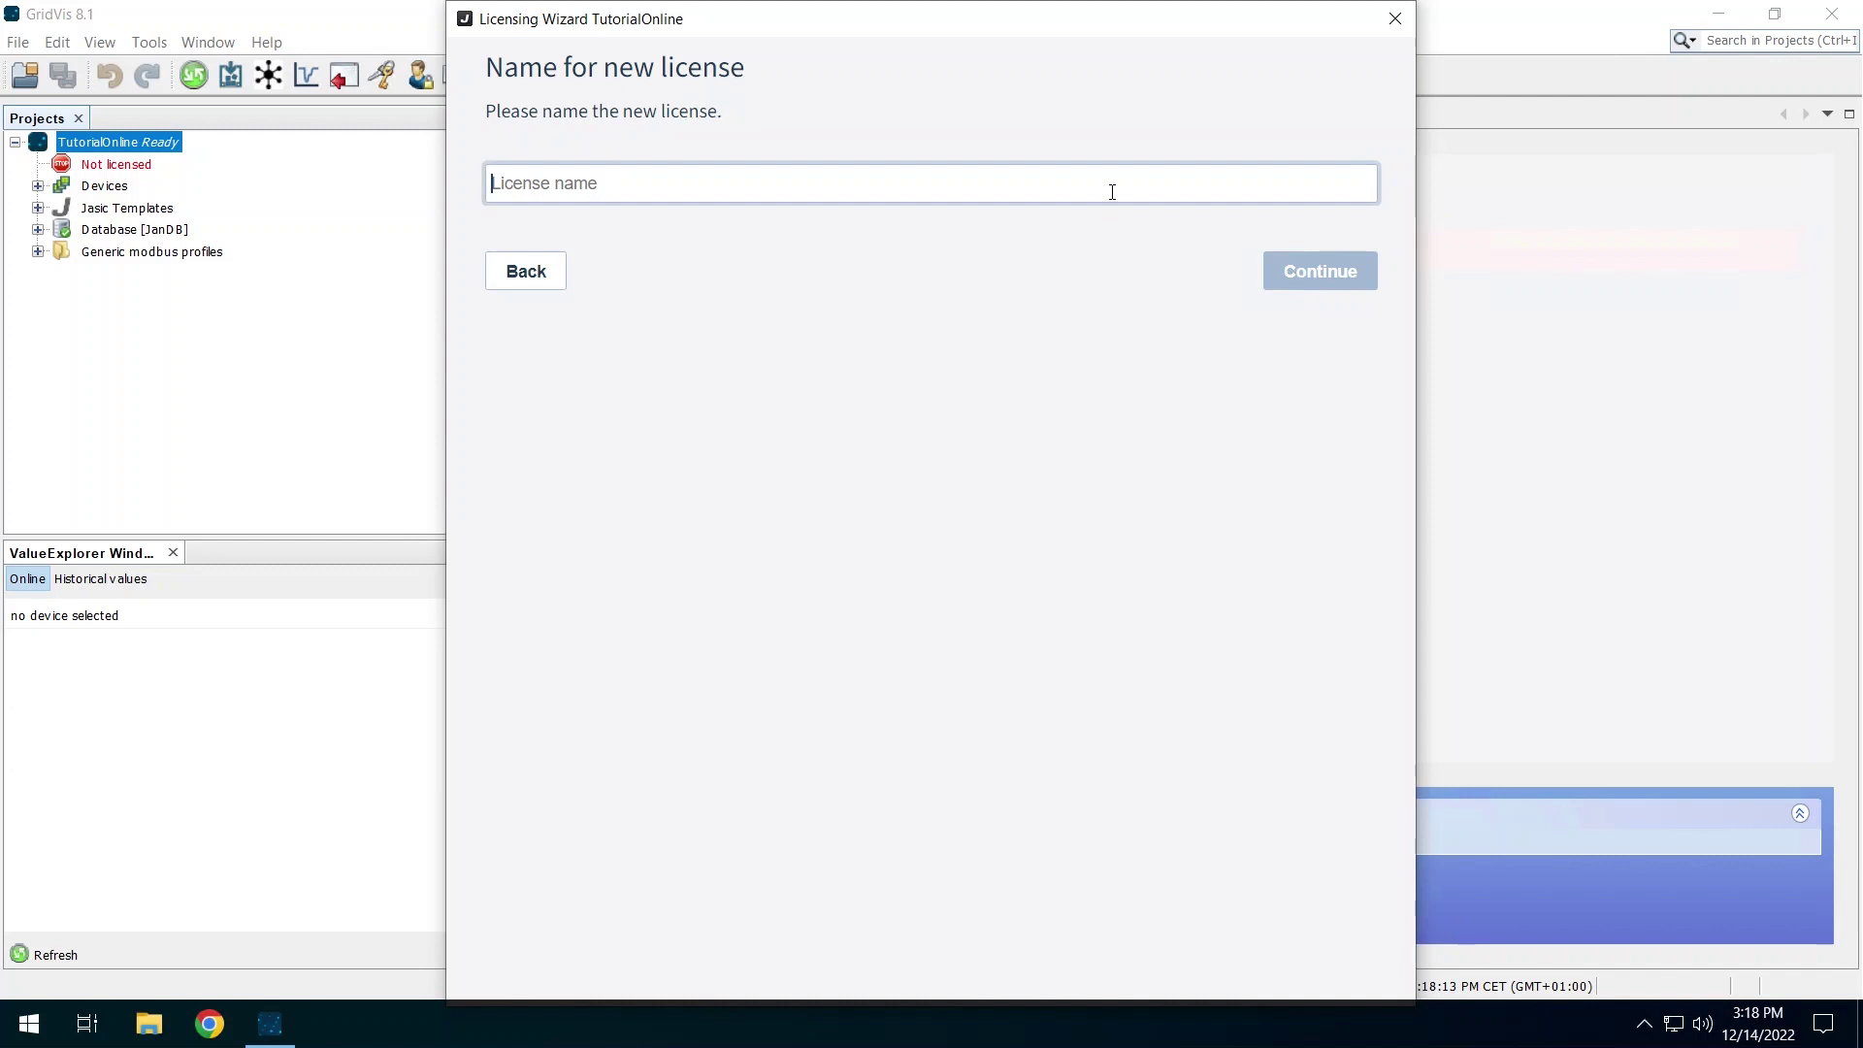
type("Tutori")
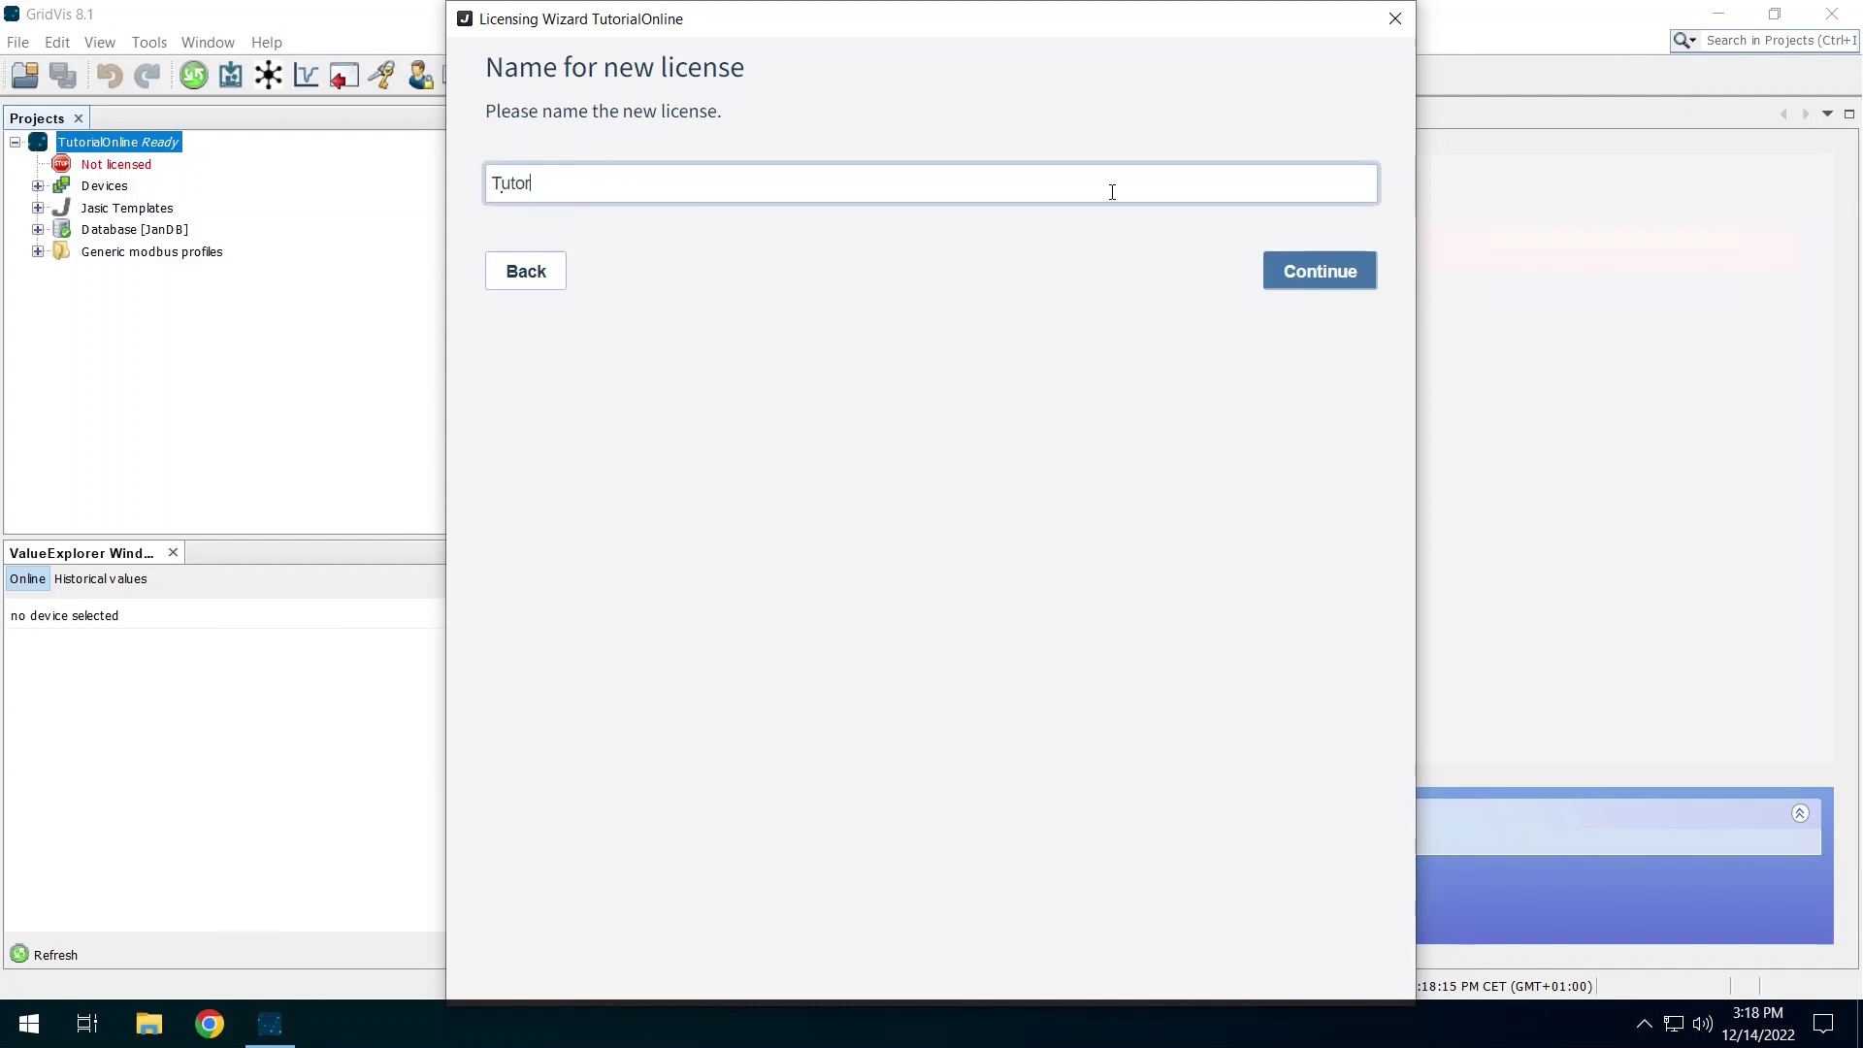
type("al")
left_click(1277, 258)
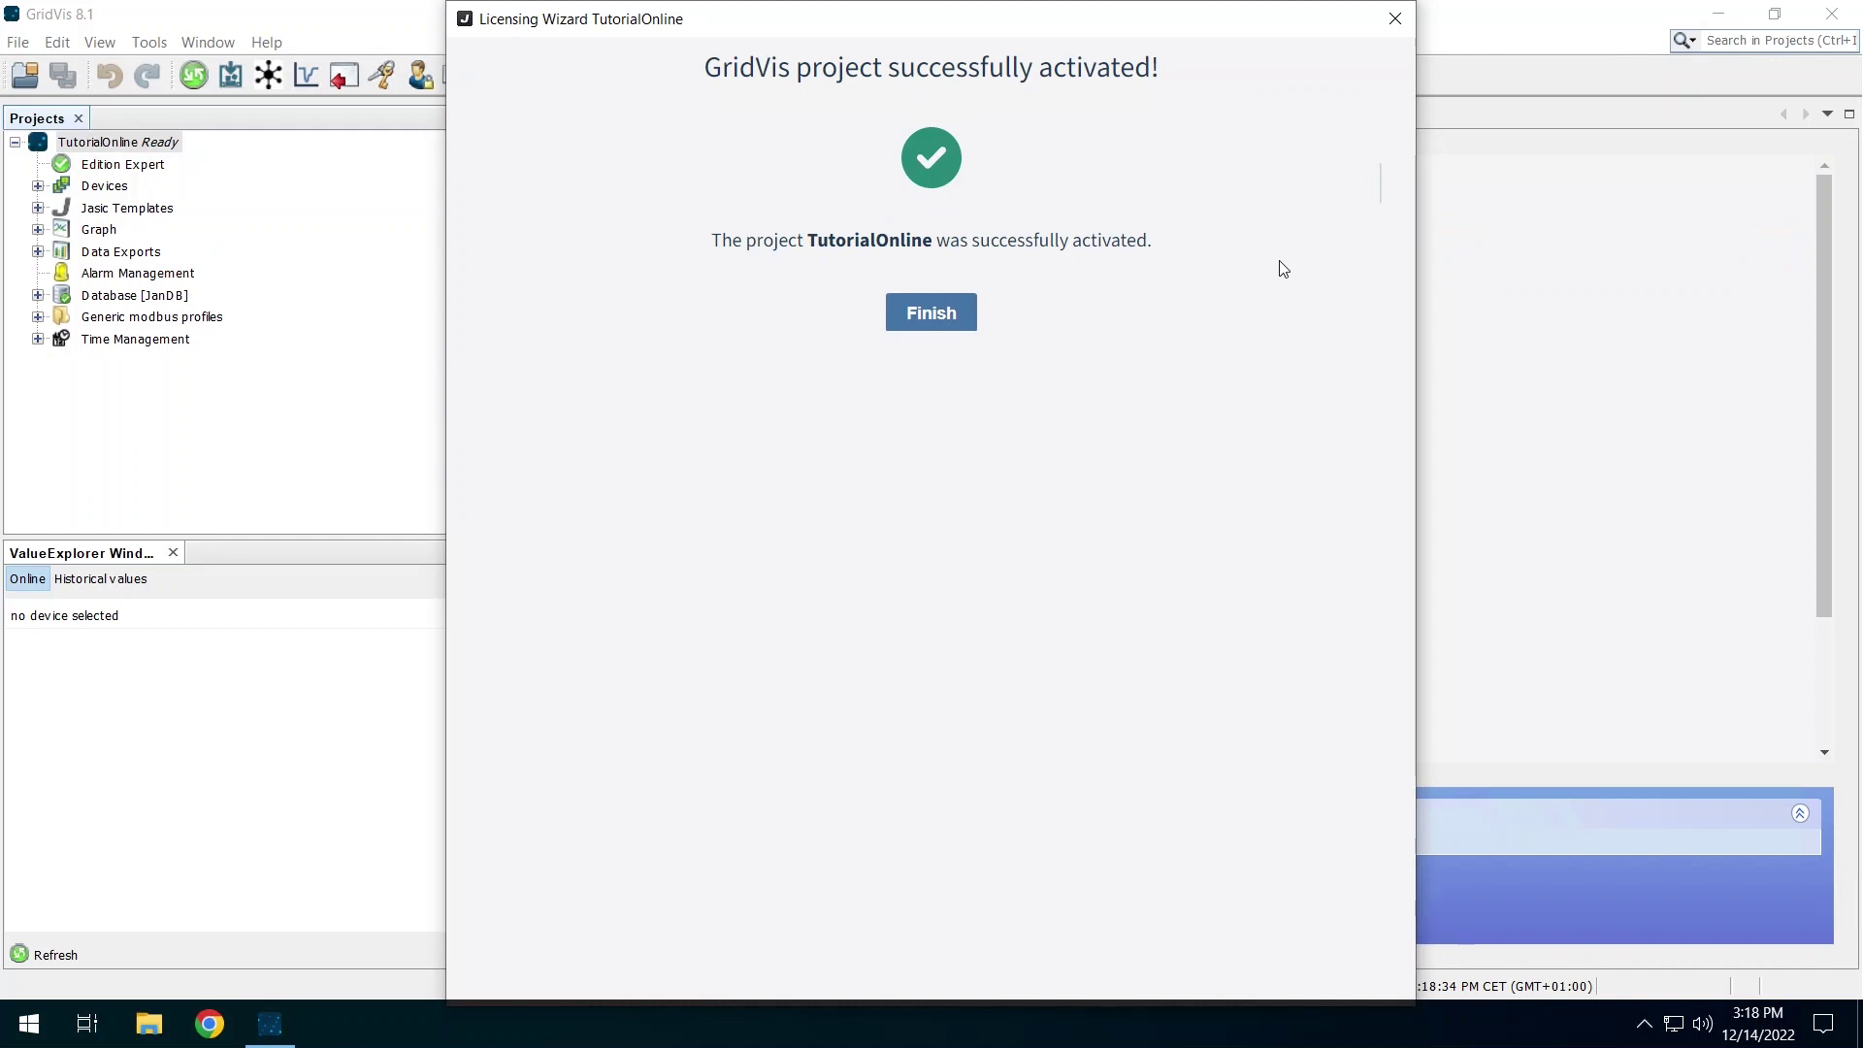
Step: Finish the wizard to show TutorialOnline's EXPERT license 'Tutorial' with 50 available items
left_click(944, 309)
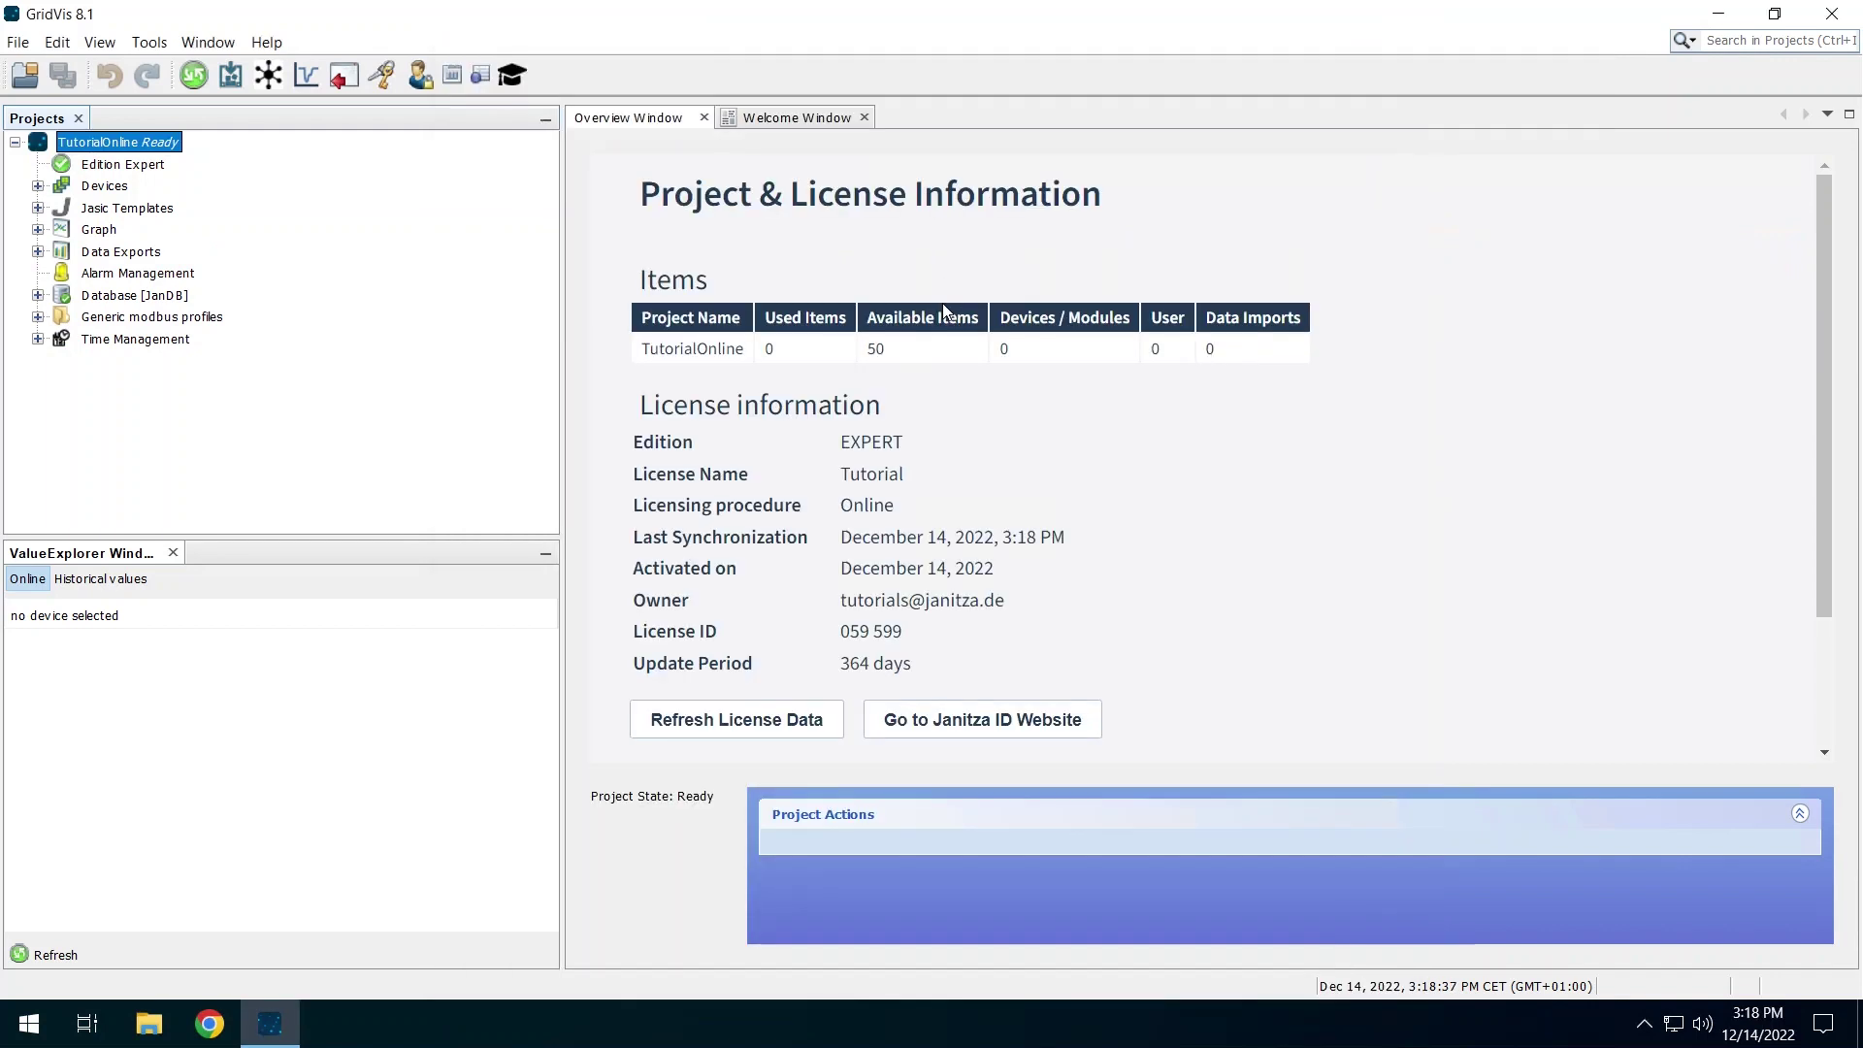